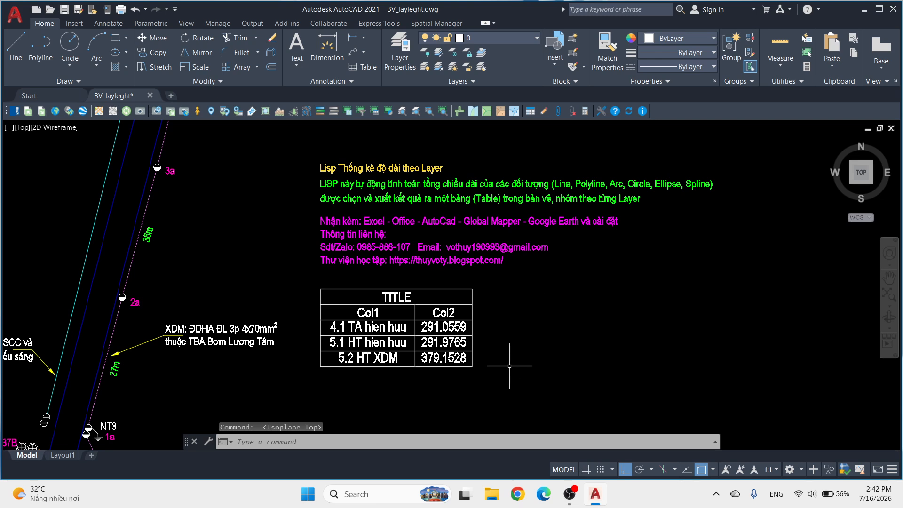
# Step: Inspect the layer and length properties of the dashed polyline running through pole 2a and NT3
pyautogui.moveTo(543, 350); pyautogui.dragTo(558, 320, button='middle')
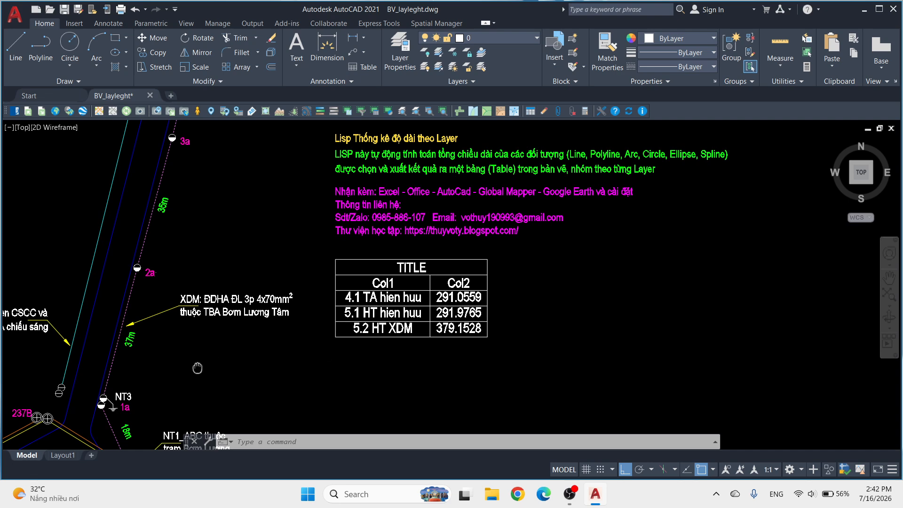
pyautogui.moveTo(198, 369); pyautogui.dragTo(338, 282, button='middle')
pyautogui.scroll(-2, 337, 281)
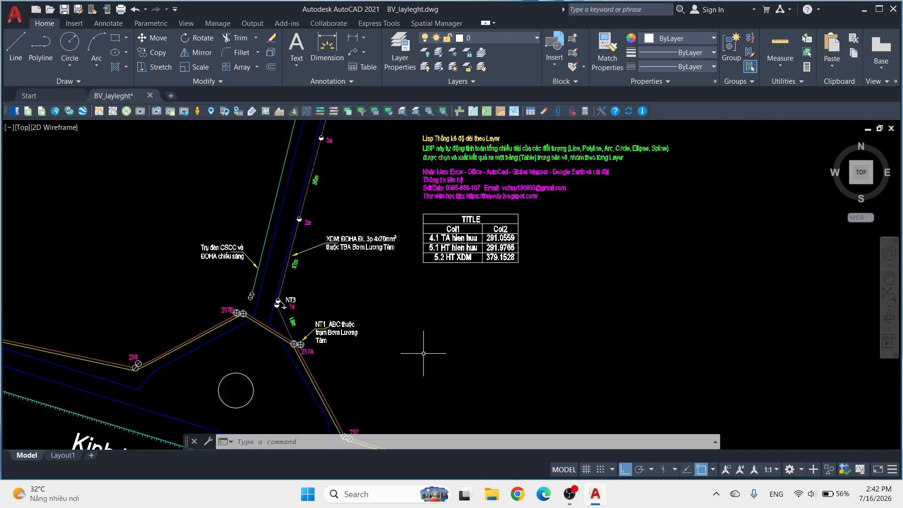
pyautogui.scroll(2, 371, 189)
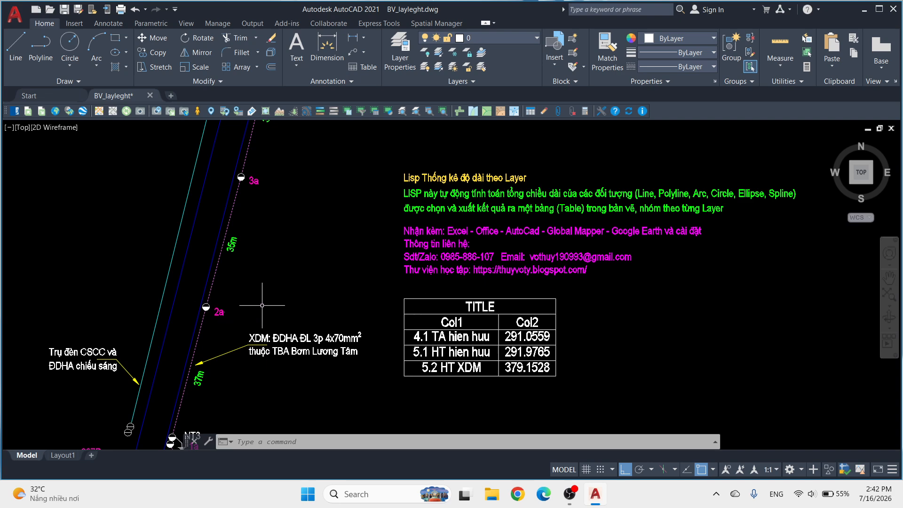
pyautogui.scroll(2, 204, 276)
pyautogui.click(198, 277)
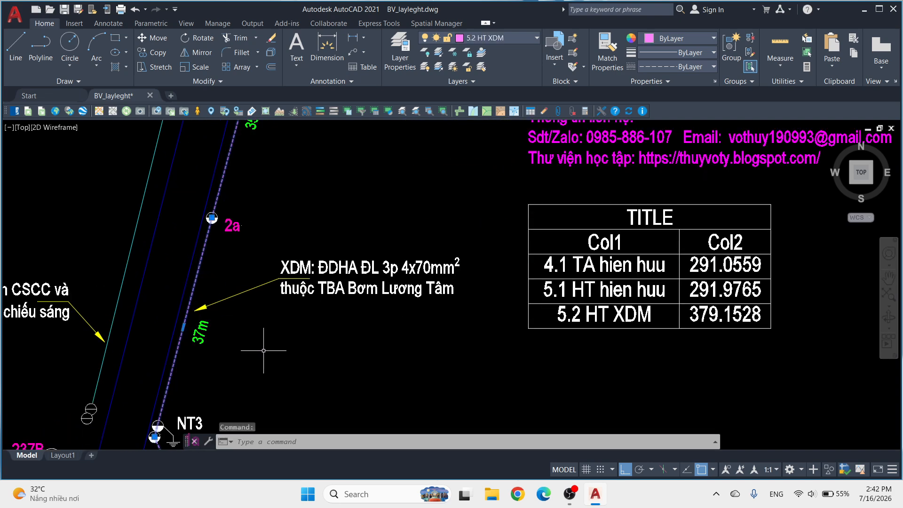
pyautogui.hotkey('ctrl', '1')
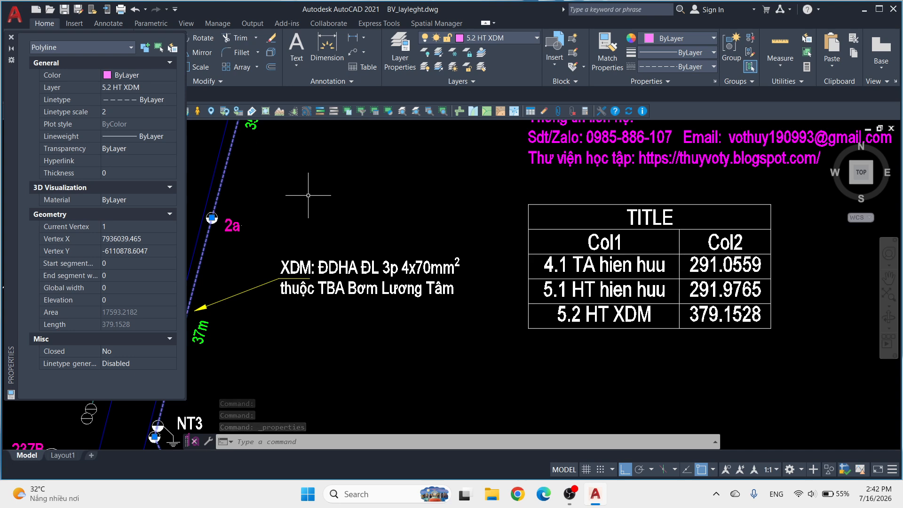
pyautogui.press('Escape')
# Step: Inspect the properties of the orange polyline between poles 237B and 237A and close the properties display
pyautogui.scroll(-4, 308, 208)
pyautogui.scroll(4, 246, 324)
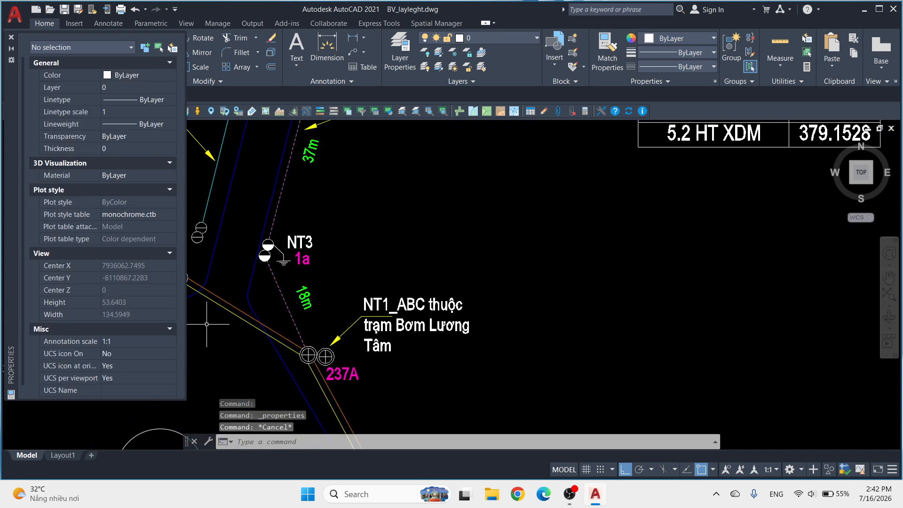
pyautogui.click(240, 309)
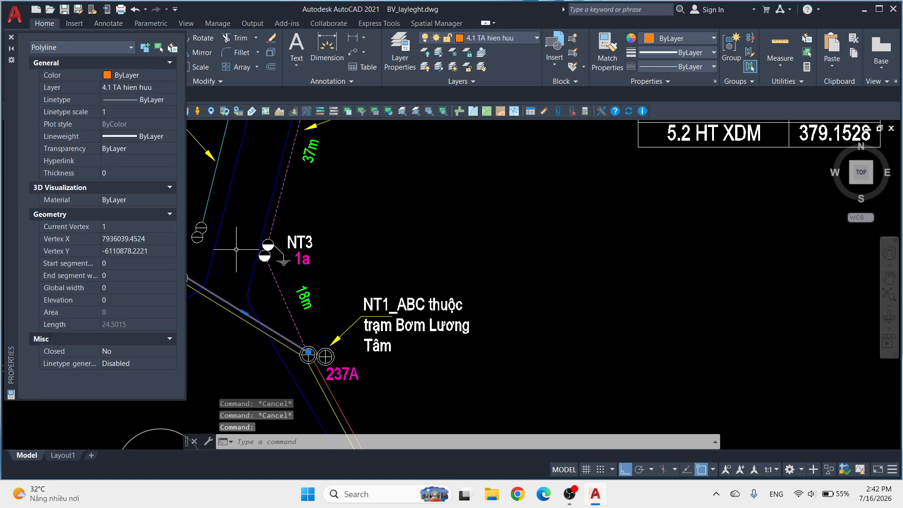
pyautogui.moveTo(407, 267); pyautogui.dragTo(448, 272, button='middle')
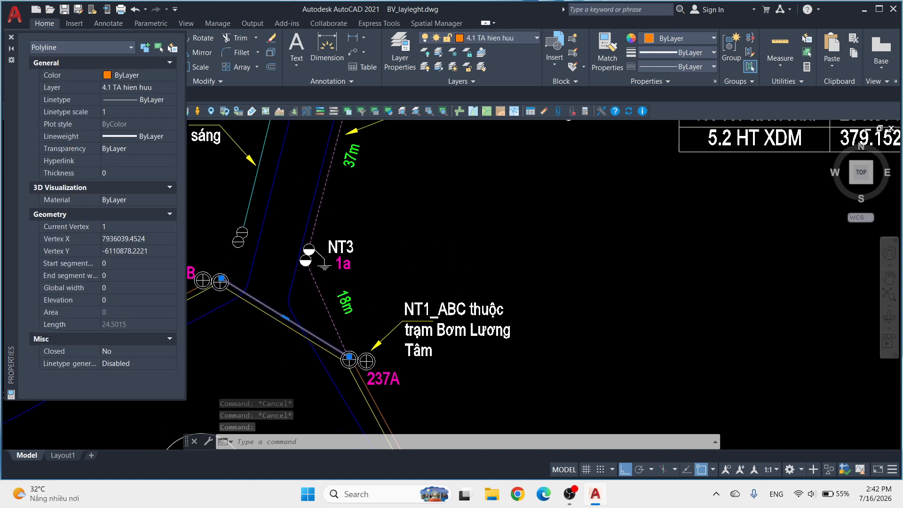
pyautogui.scroll(-2, 448, 272)
pyautogui.moveTo(612, 272); pyautogui.dragTo(465, 329, button='middle')
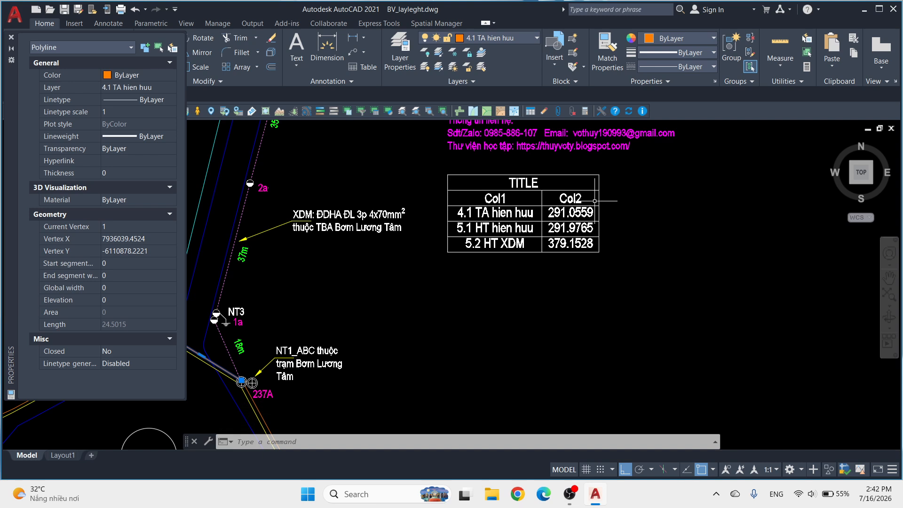
pyautogui.press('Escape')
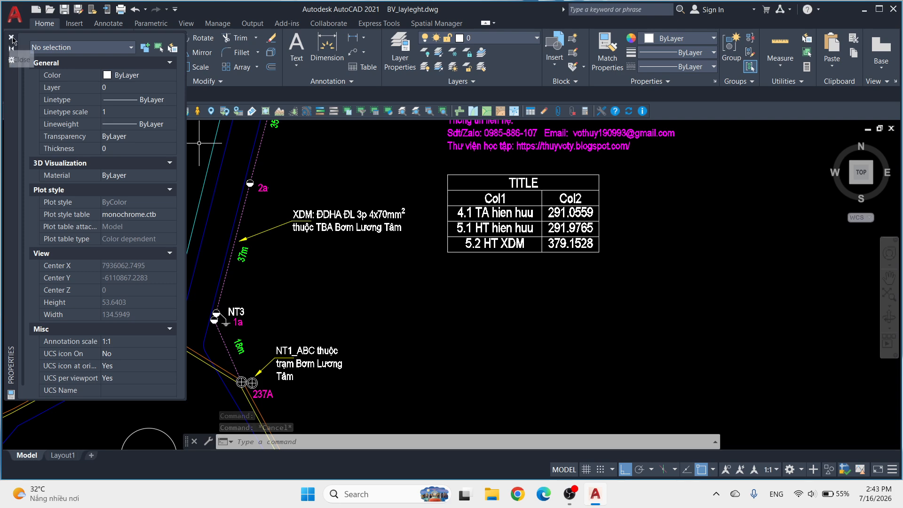
pyautogui.scroll(-2, 665, 198)
pyautogui.moveTo(652, 246)
pyautogui.mouseDown(button='middle')
pyautogui.moveTo(639, 274)
pyautogui.moveTo(508, 345)
pyautogui.mouseUp(button='middle')
pyautogui.scroll(2, 511, 347)
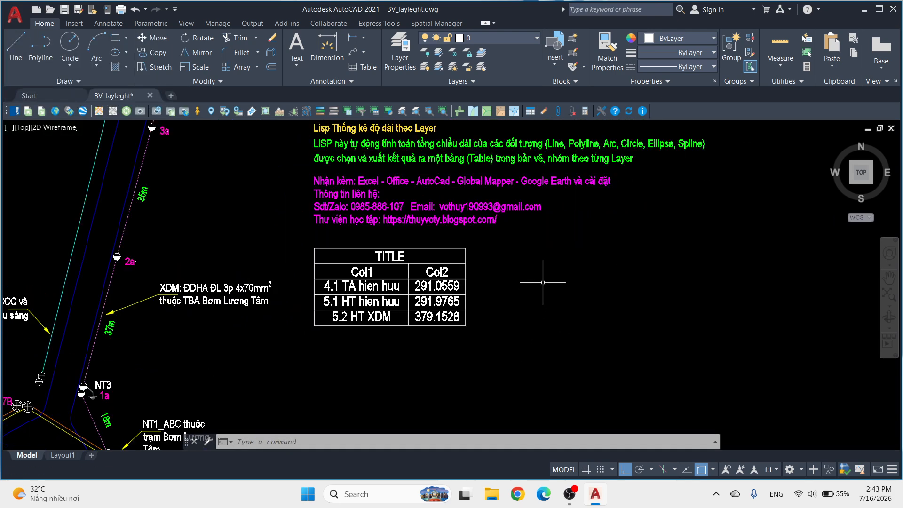
# Step: Check which layer the dashed polyline beside the 37m label is on, and clear the selection
pyautogui.moveTo(525, 231); pyautogui.dragTo(460, 301, button='middle')
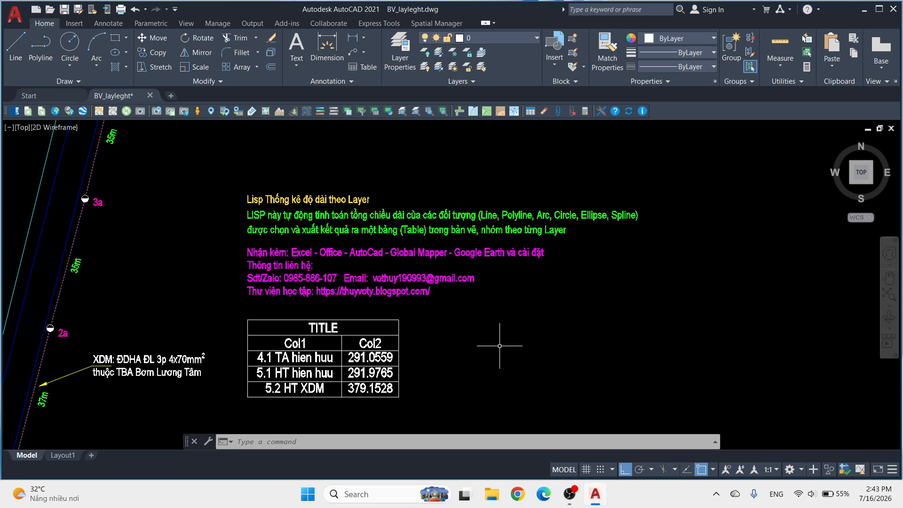
pyautogui.moveTo(475, 363); pyautogui.dragTo(516, 337, button='middle')
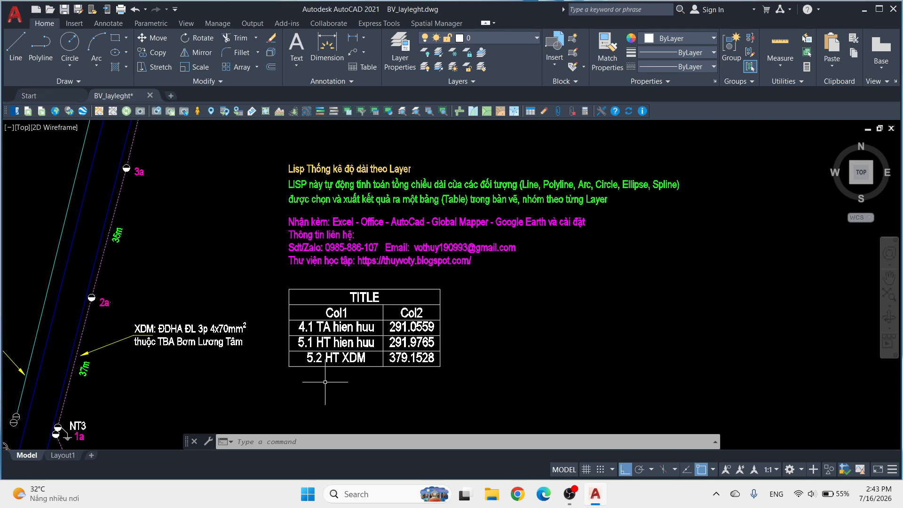
pyautogui.moveTo(314, 371); pyautogui.dragTo(521, 283, button='middle')
pyautogui.scroll(2, 258, 302)
pyautogui.click(287, 294)
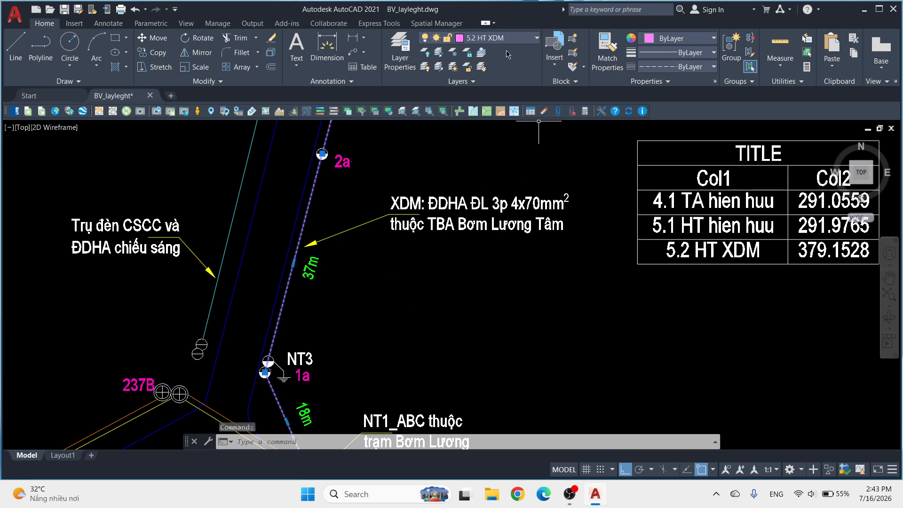
pyautogui.moveTo(433, 302); pyautogui.dragTo(509, 186, button='middle')
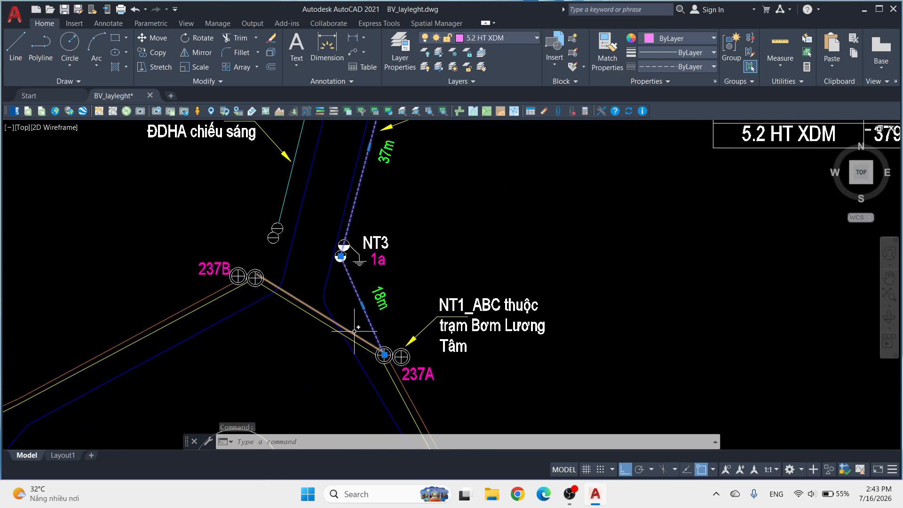
pyautogui.press('Escape')
# Step: Check the layers of the orange line between 237B and 237A and the yellow line between 238 and 237B
pyautogui.click(301, 302)
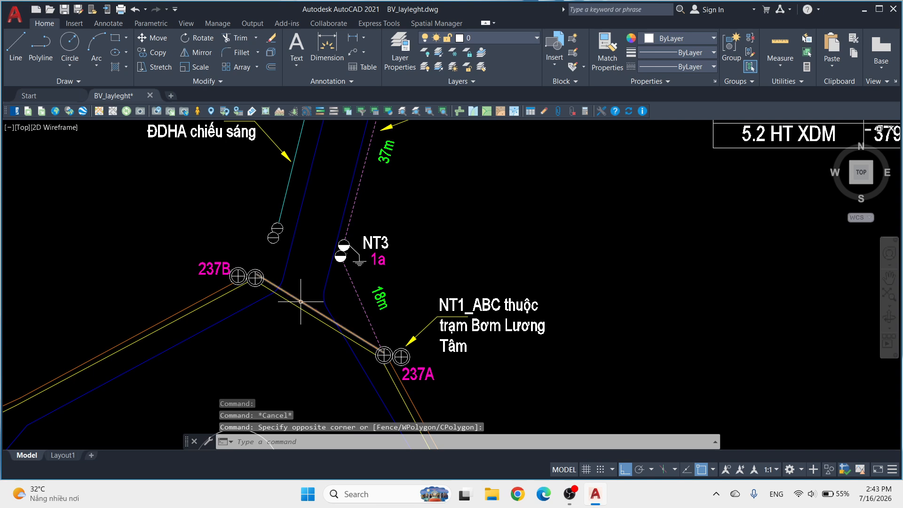
pyautogui.click(301, 302)
pyautogui.press('Escape')
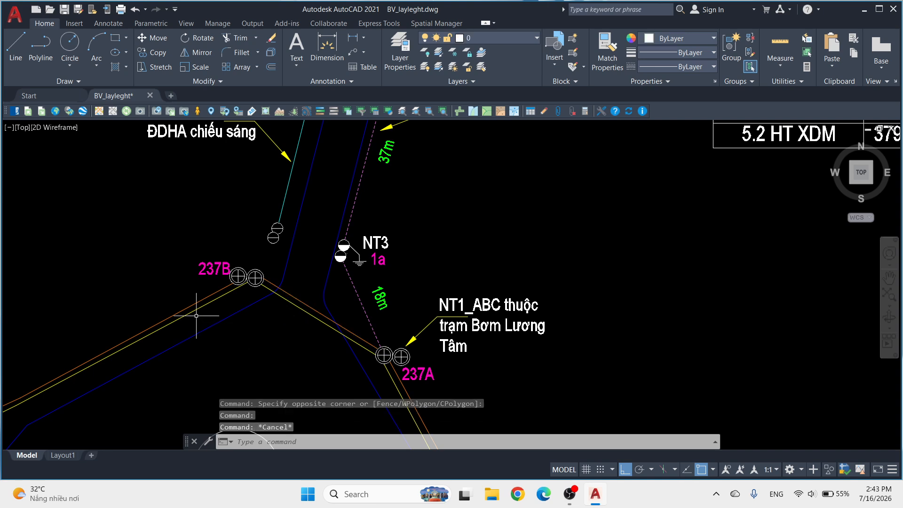
pyautogui.click(205, 305)
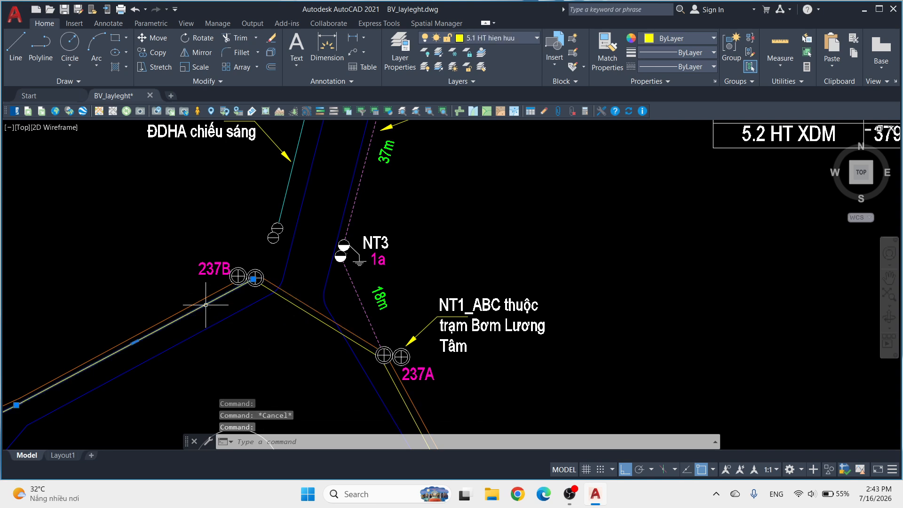
pyautogui.moveTo(630, 351); pyautogui.dragTo(577, 337, button='middle')
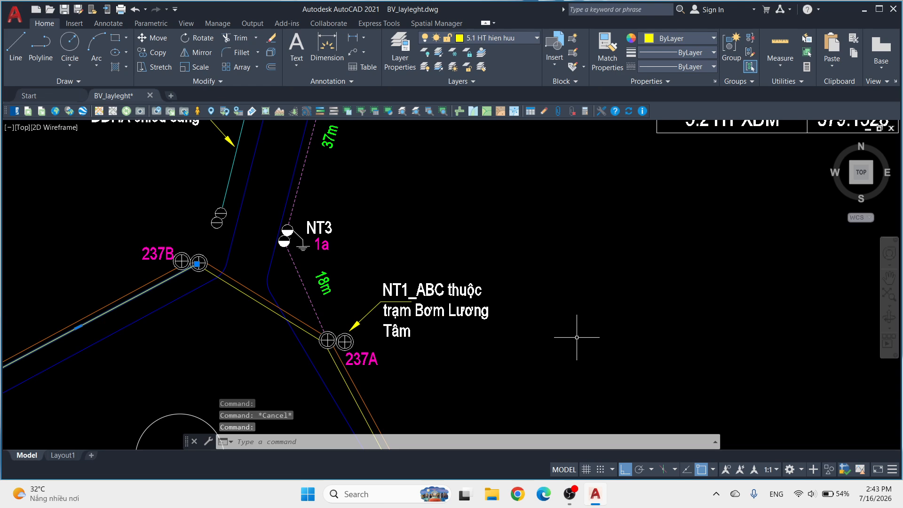
pyautogui.press('Escape')
# Step: Examine the line routes around poles 238, 237B, 237A and 237 together with the existing length table
pyautogui.scroll(-3, 576, 332)
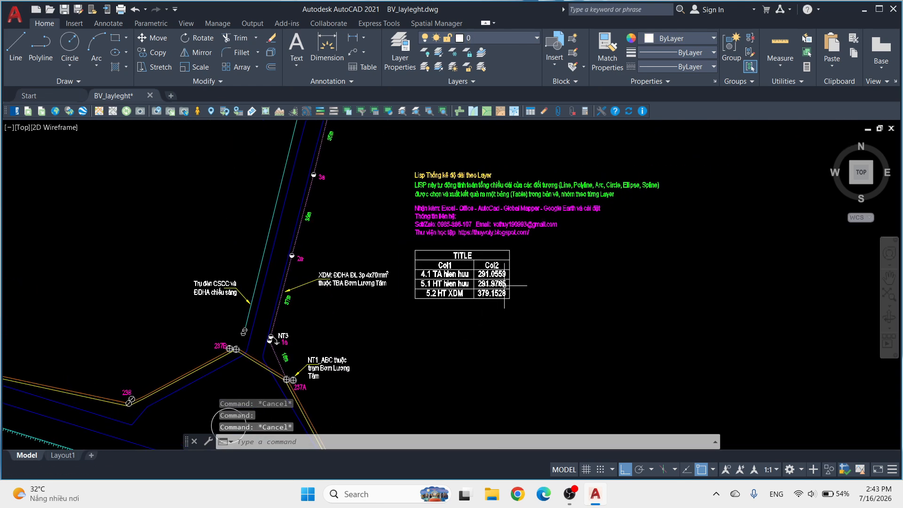
pyautogui.scroll(2, 216, 370)
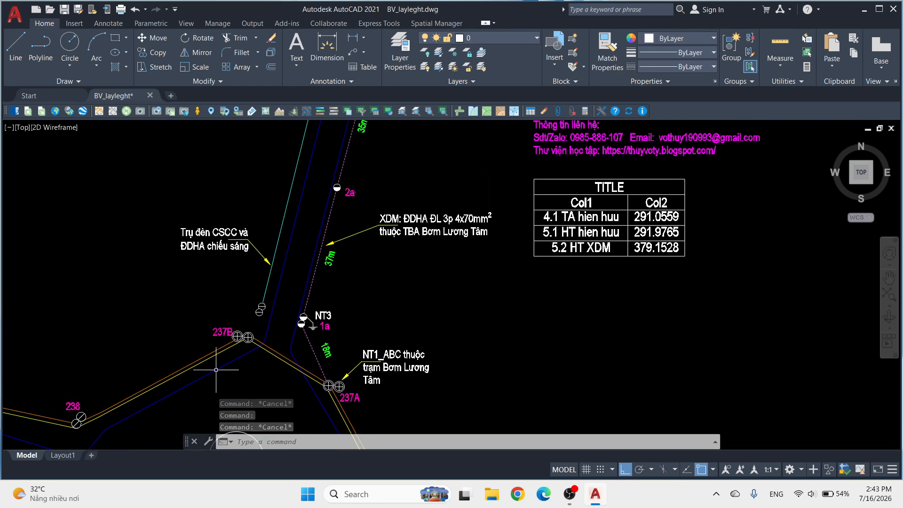
pyautogui.scroll(-2, 216, 369)
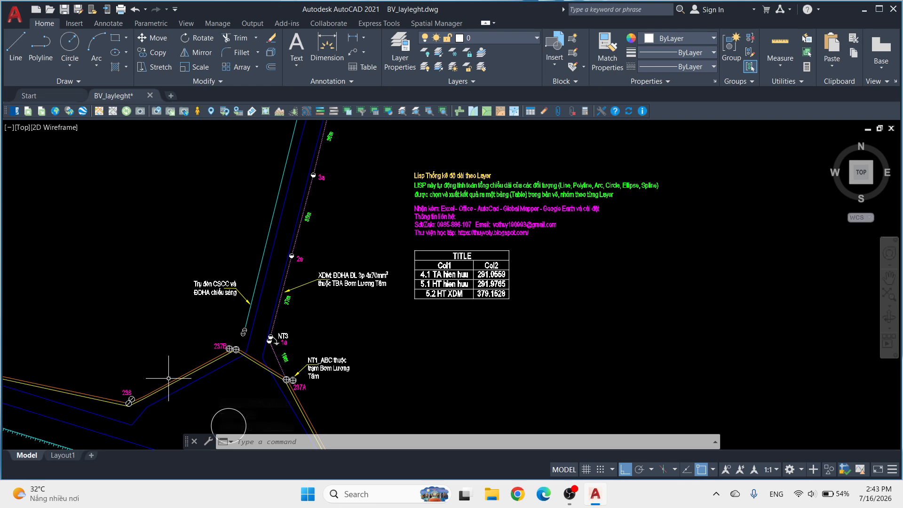
pyautogui.moveTo(118, 389); pyautogui.dragTo(280, 315, button='middle')
pyautogui.moveTo(149, 297)
pyautogui.mouseDown(button='middle')
pyautogui.moveTo(425, 322)
pyautogui.moveTo(210, 307)
pyautogui.mouseUp(button='middle')
pyautogui.moveTo(609, 348); pyautogui.dragTo(540, 345, button='middle')
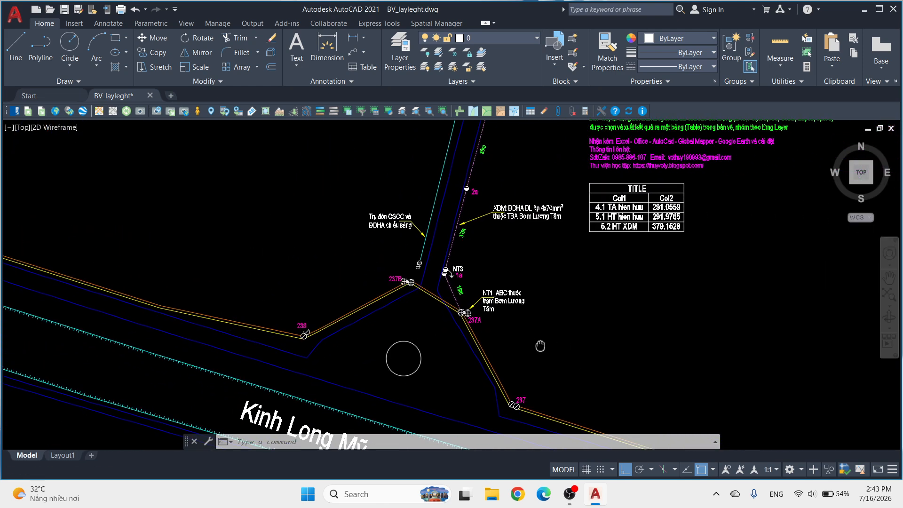
pyautogui.scroll(1, 444, 272)
pyautogui.scroll(1, 456, 247)
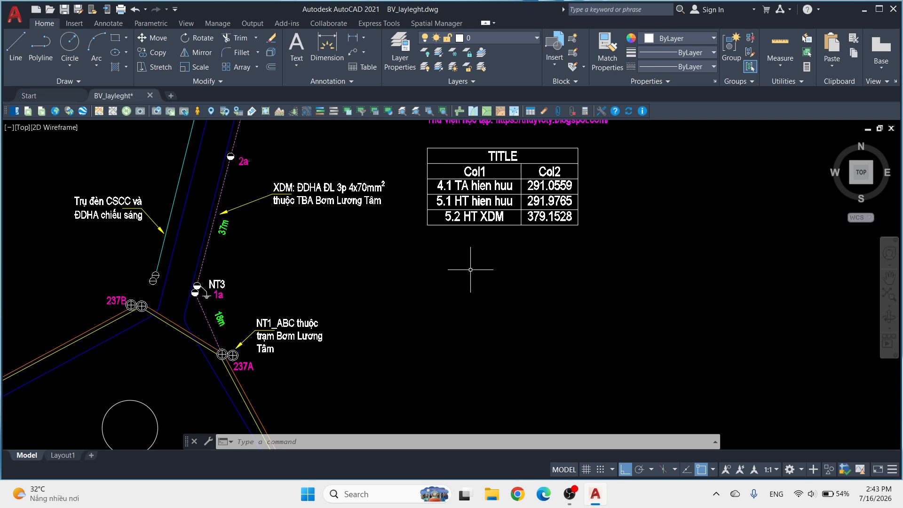
# Step: Load the LAYLENGTH AutoLISP file from the Desktop with the AP command and close the load dialog
pyautogui.moveTo(471, 269); pyautogui.dragTo(469, 314, button='middle')
pyautogui.write('AP')
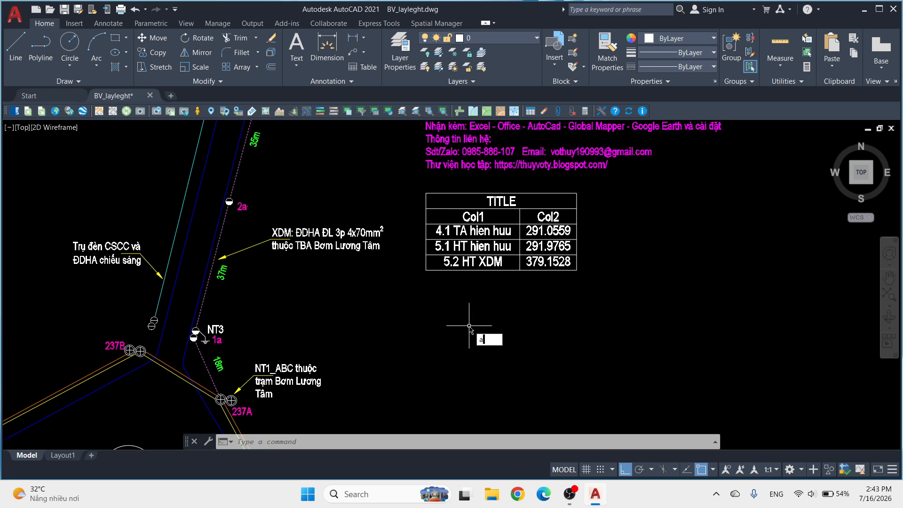
pyautogui.press('Return')
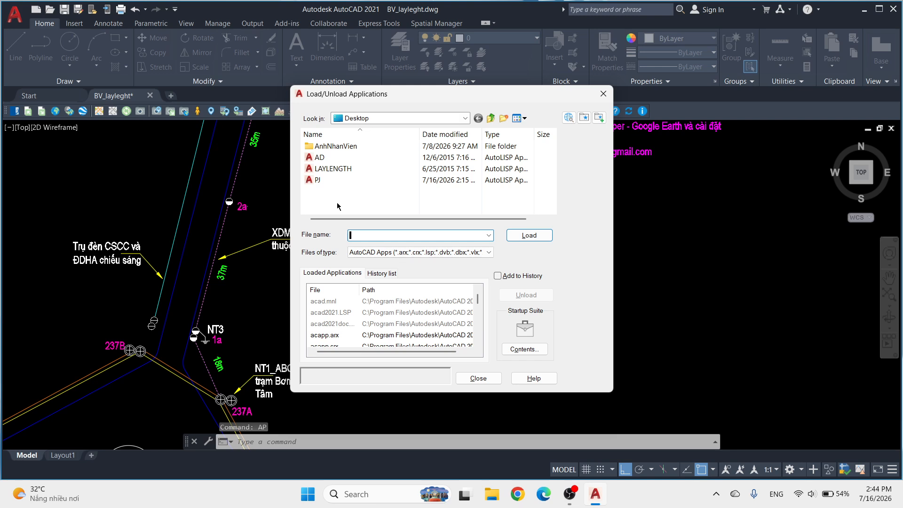
pyautogui.click(335, 168)
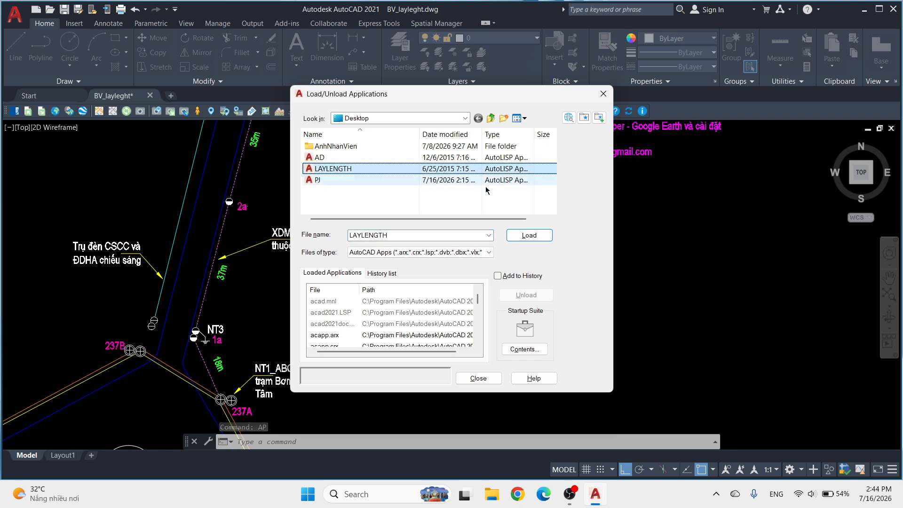
pyautogui.click(542, 239)
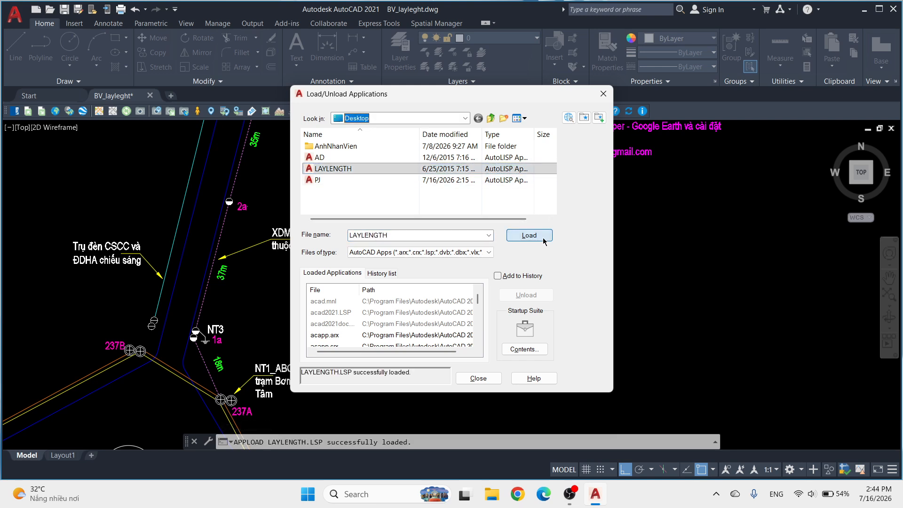
pyautogui.click(478, 378)
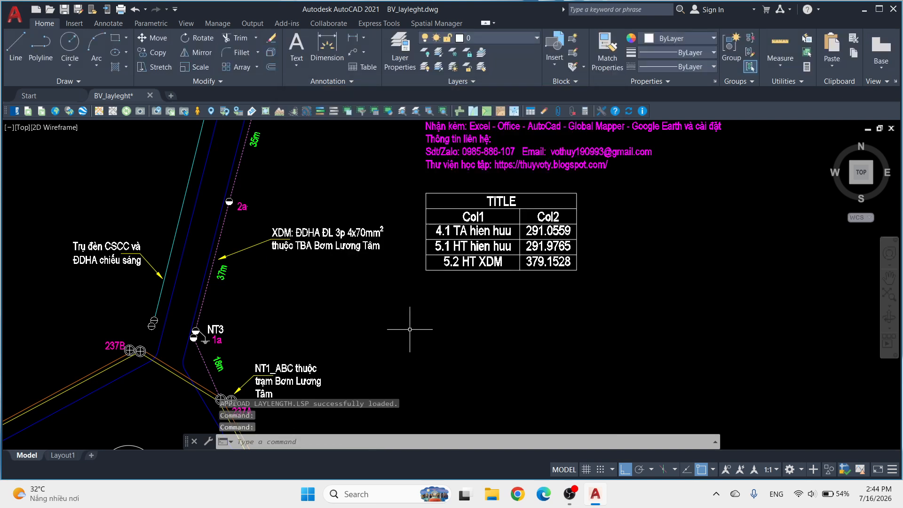
# Step: Run the LAYLENGTH command and select the dashed polyline beside the 18m label near NT3
pyautogui.moveTo(409, 329); pyautogui.dragTo(427, 311, button='middle')
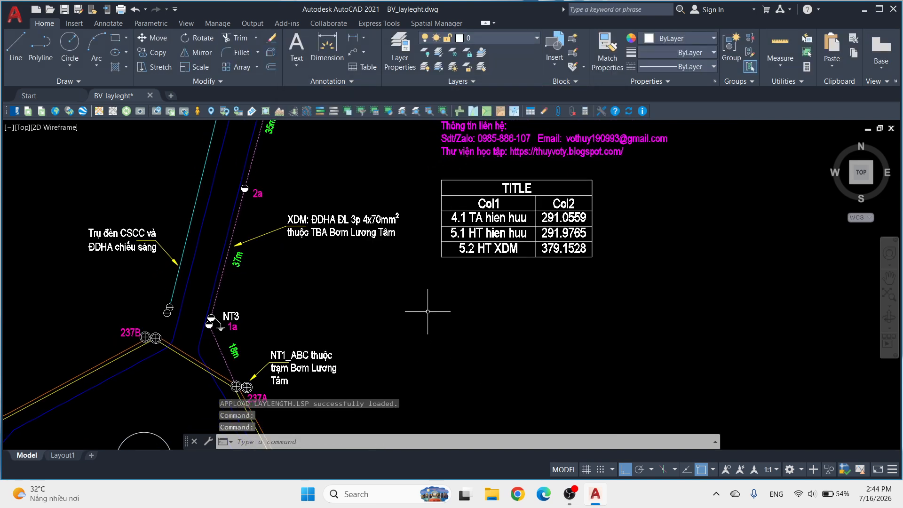
pyautogui.write('LAYER')
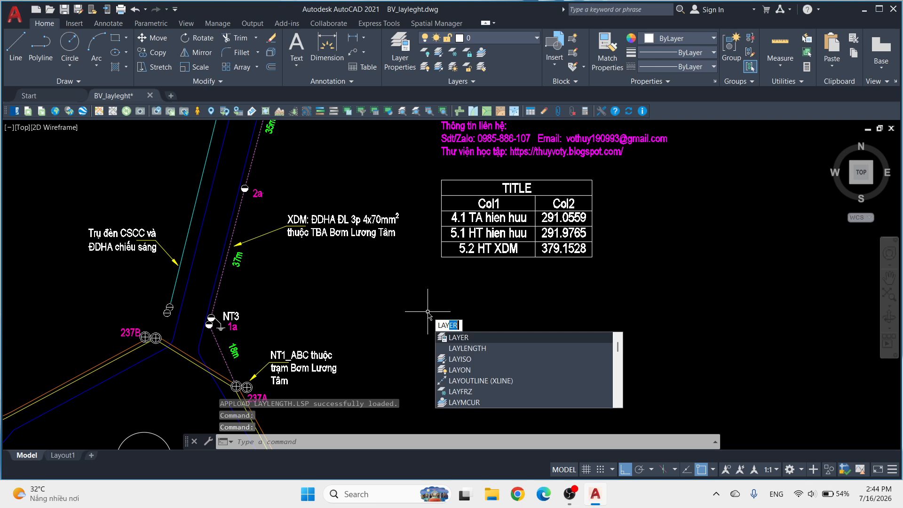
pyautogui.click(473, 348)
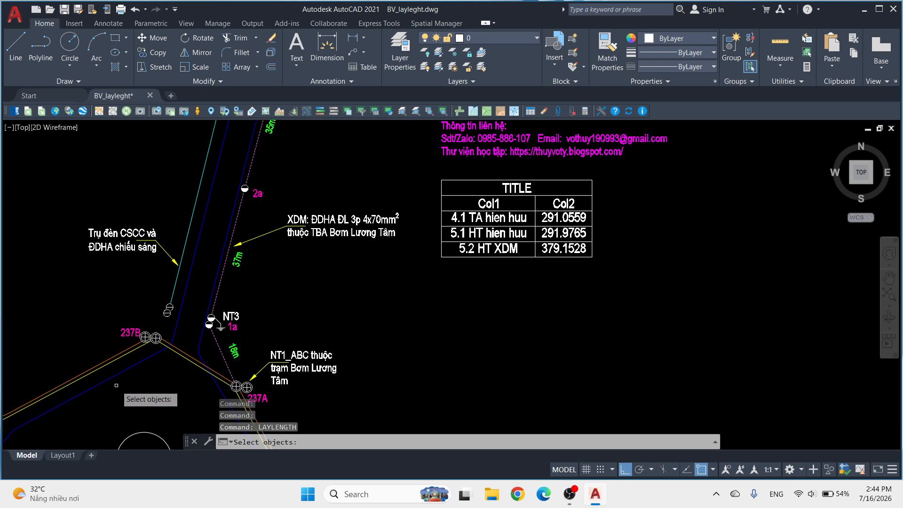
pyautogui.scroll(-2, 189, 337)
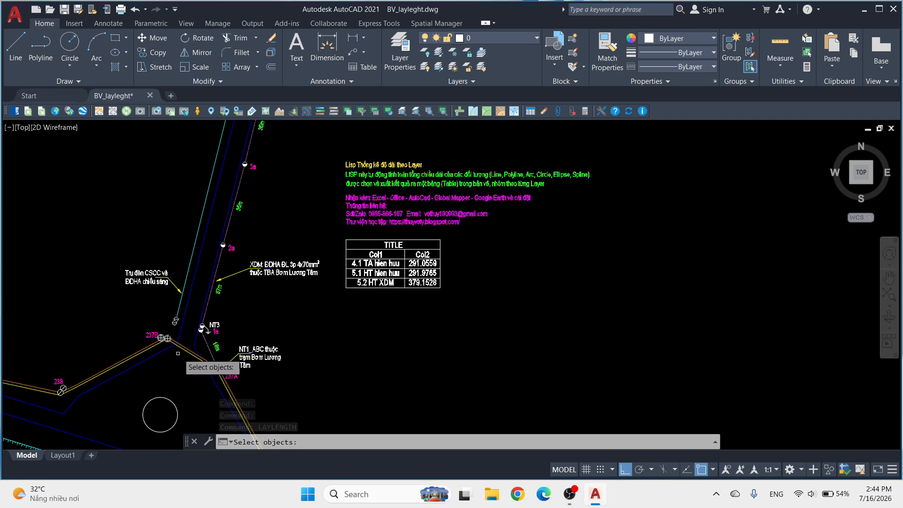
pyautogui.scroll(2, 110, 362)
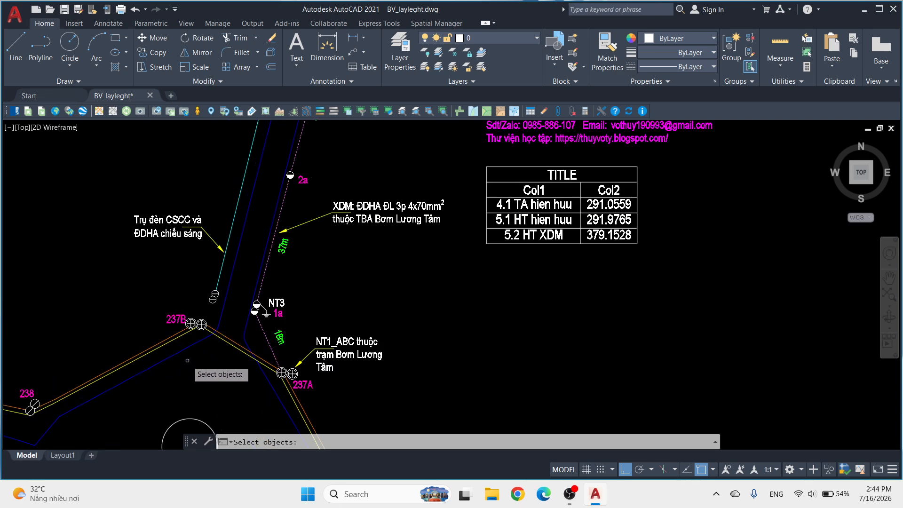
pyautogui.scroll(2, 256, 343)
pyautogui.click(265, 320)
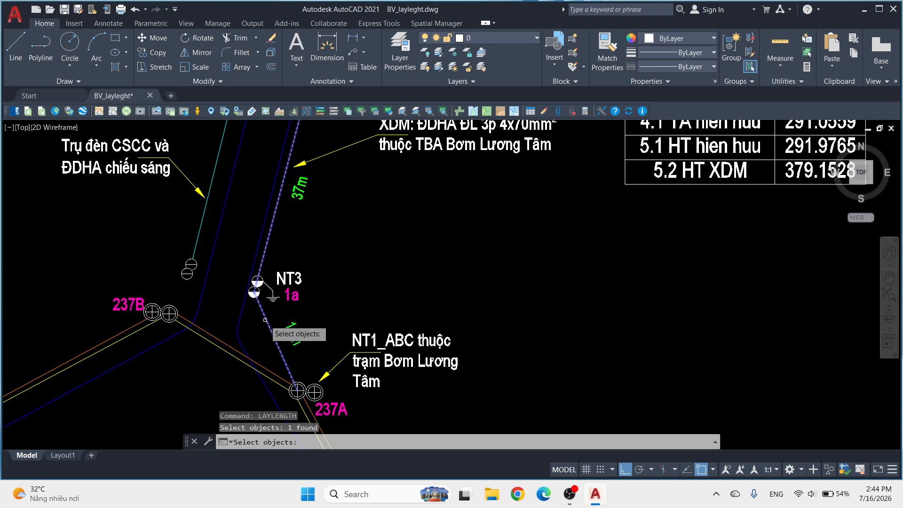
# Step: Add the orange and yellow lines between poles 238, 237B and 237A to the LAYLENGTH selection
pyautogui.scroll(2, 165, 356)
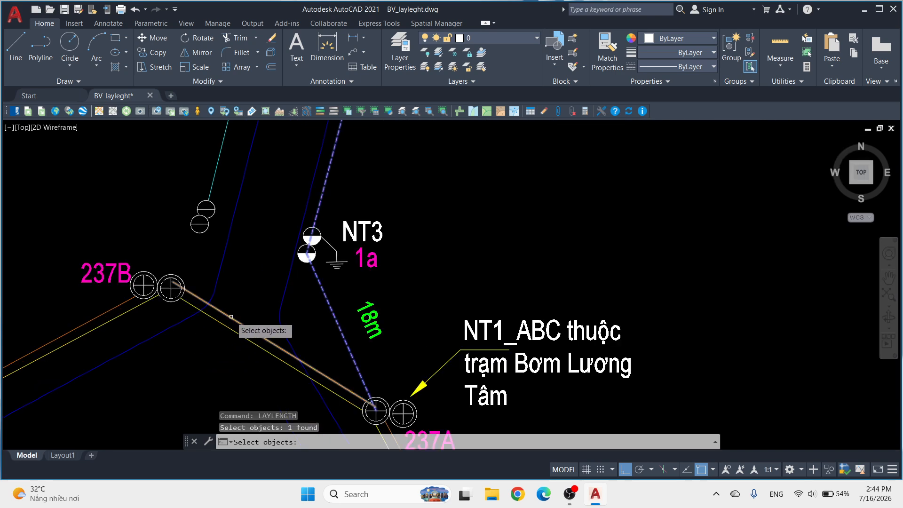
pyautogui.click(230, 317)
pyautogui.scroll(-3, 160, 313)
pyautogui.scroll(2, 142, 310)
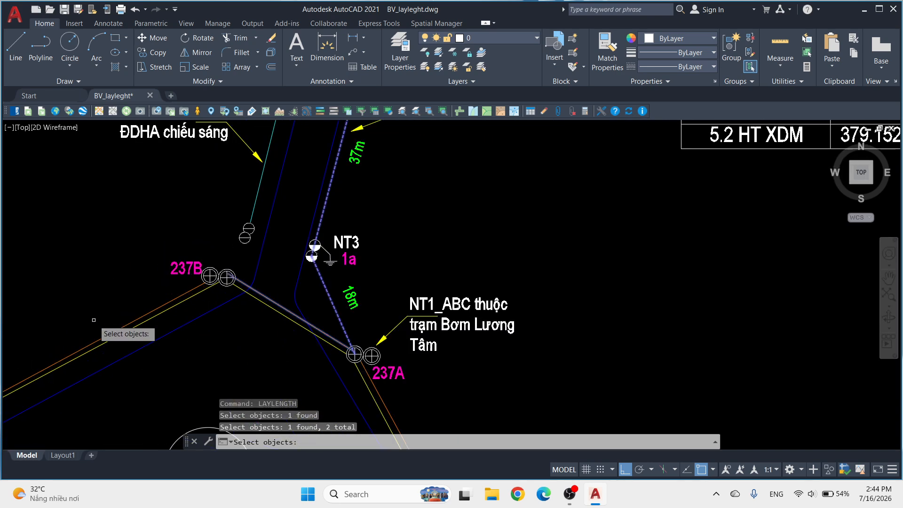
pyautogui.click(140, 320)
pyautogui.scroll(2, 140, 321)
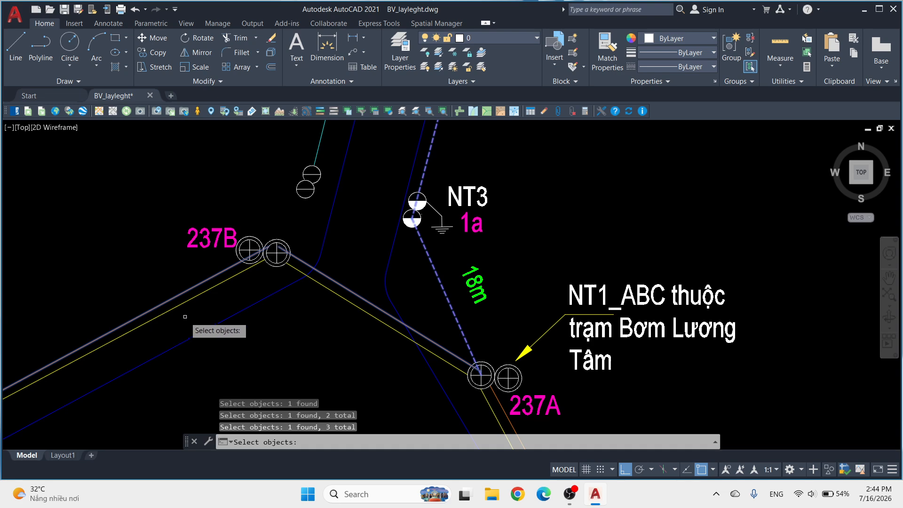
pyautogui.click(182, 303)
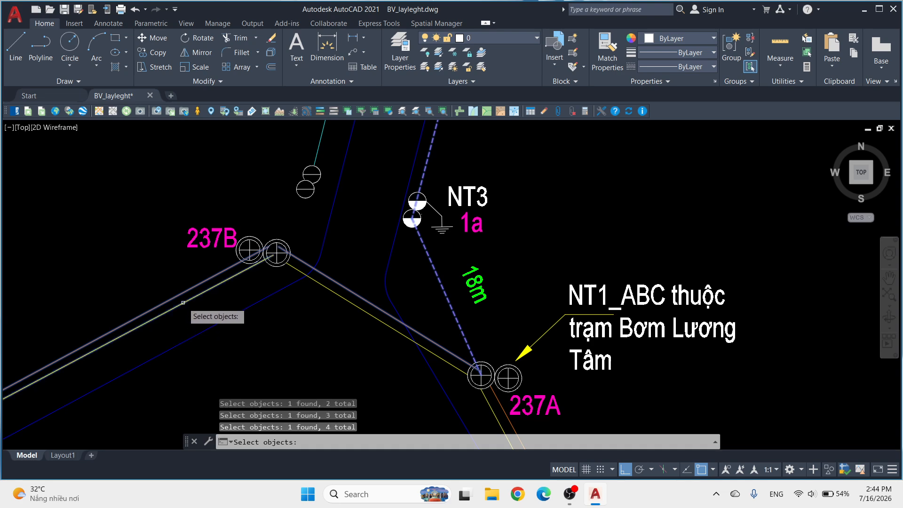
pyautogui.click(357, 300)
pyautogui.scroll(-2, 301, 213)
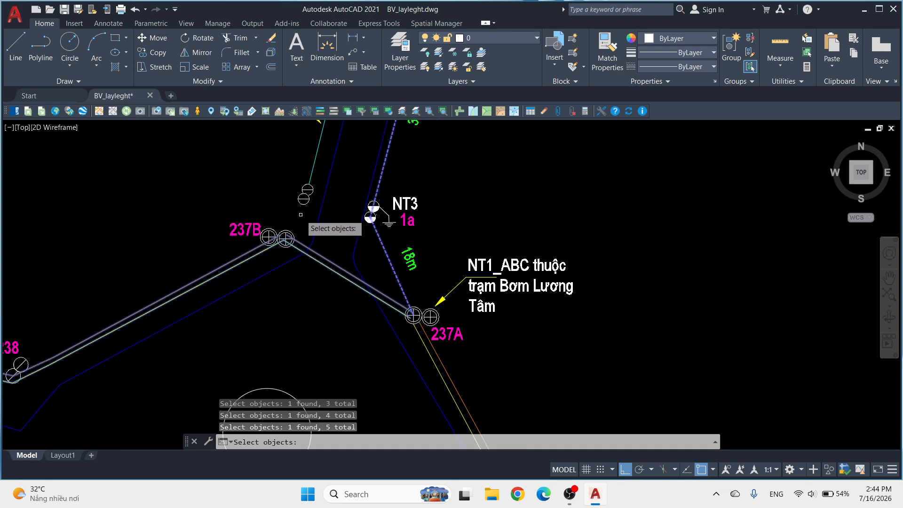
# Step: Add the orange and yellow lines running from pole 237A to pole 237 to the selection
pyautogui.moveTo(504, 377); pyautogui.dragTo(343, 309, button='middle')
pyautogui.scroll(-4, 342, 310)
pyautogui.scroll(2, 314, 317)
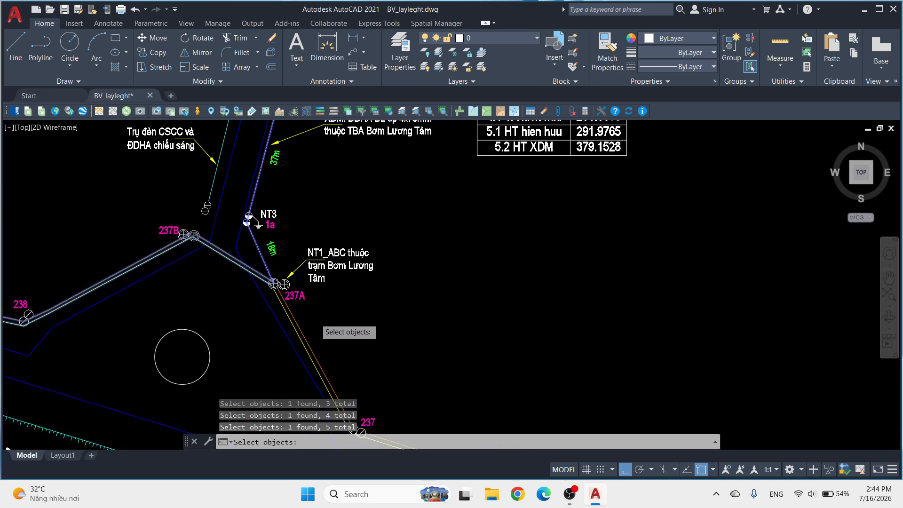
pyautogui.scroll(2, 316, 319)
pyautogui.click(288, 323)
pyautogui.click(284, 333)
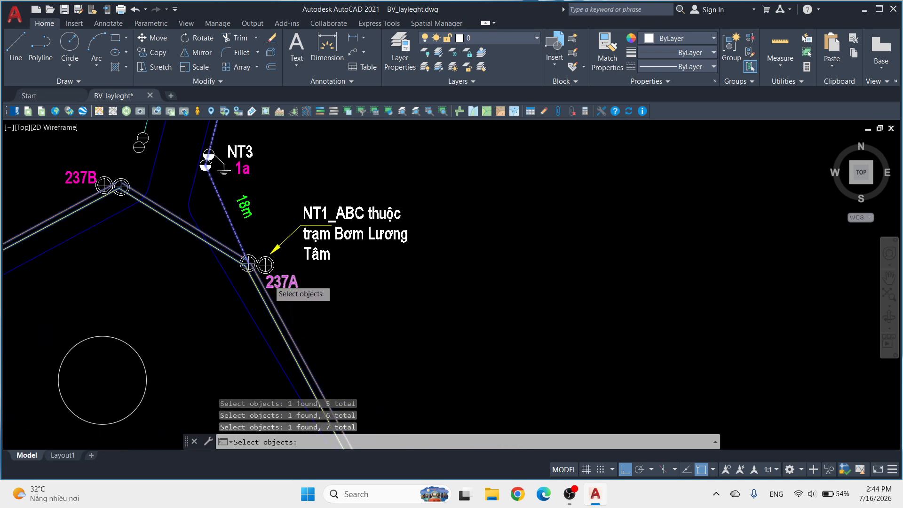
# Step: Finish the object selection and insert the resulting length table just below the existing table
pyautogui.scroll(-4, 269, 281)
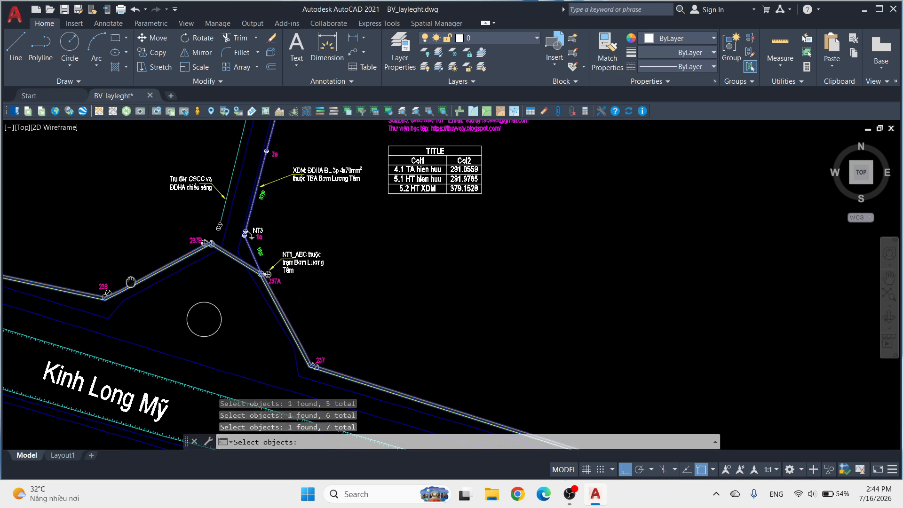
pyautogui.moveTo(131, 282); pyautogui.dragTo(392, 299, button='middle')
pyautogui.moveTo(583, 290); pyautogui.dragTo(286, 287, button='middle')
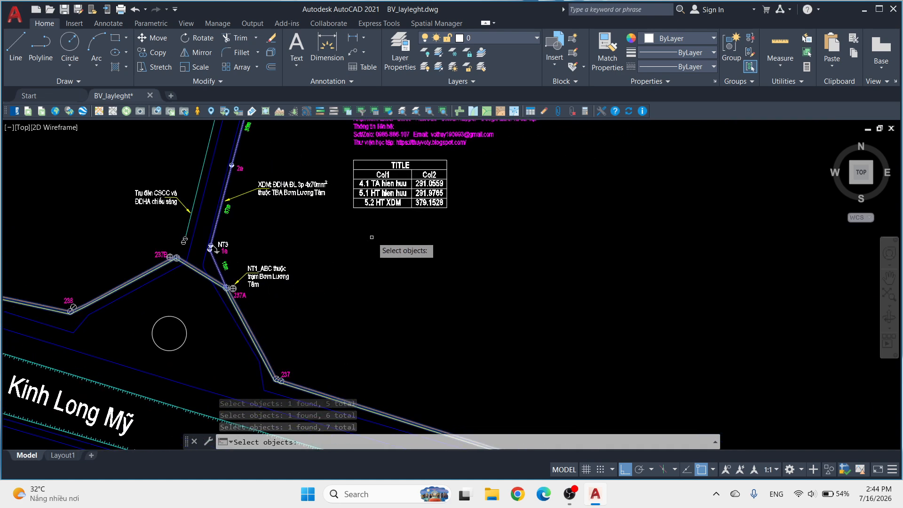
pyautogui.press('Return')
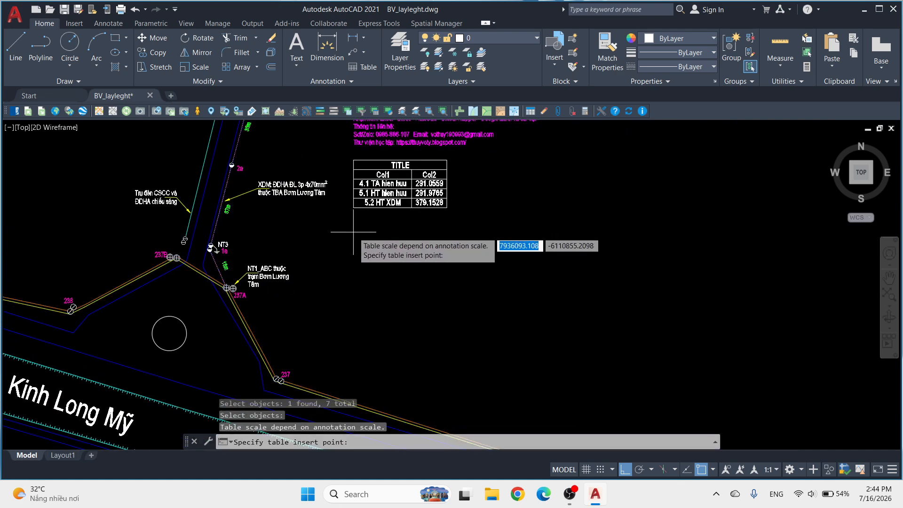
pyautogui.click(351, 234)
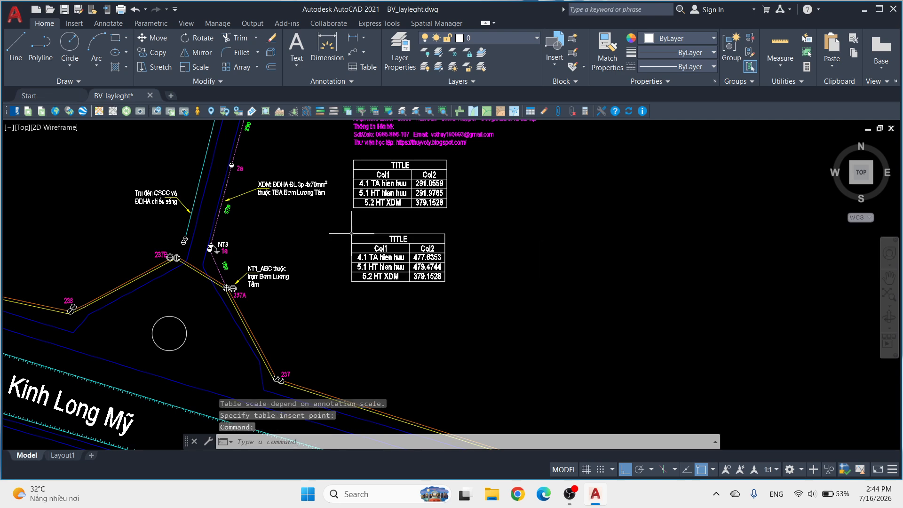
# Step: Change the title cell of the new length table to "ĐỘ DÀI"
pyautogui.scroll(4, 366, 244)
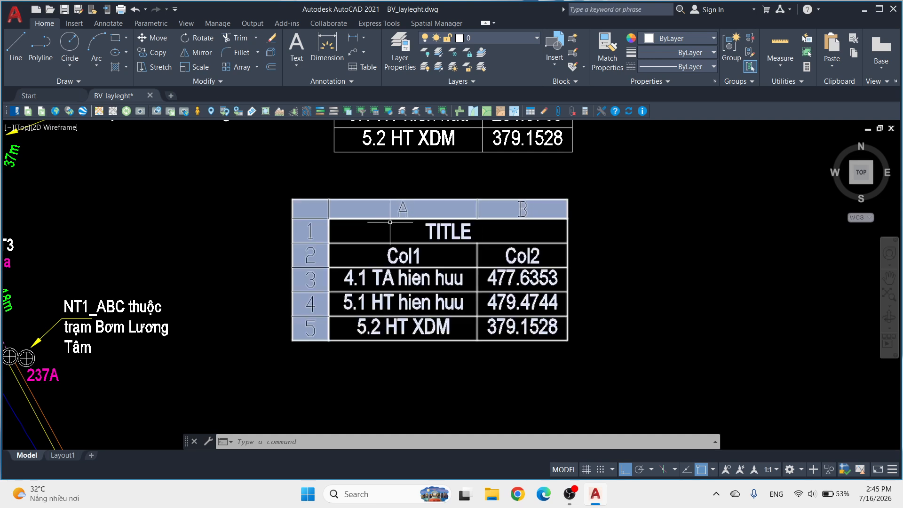
pyautogui.click(439, 230)
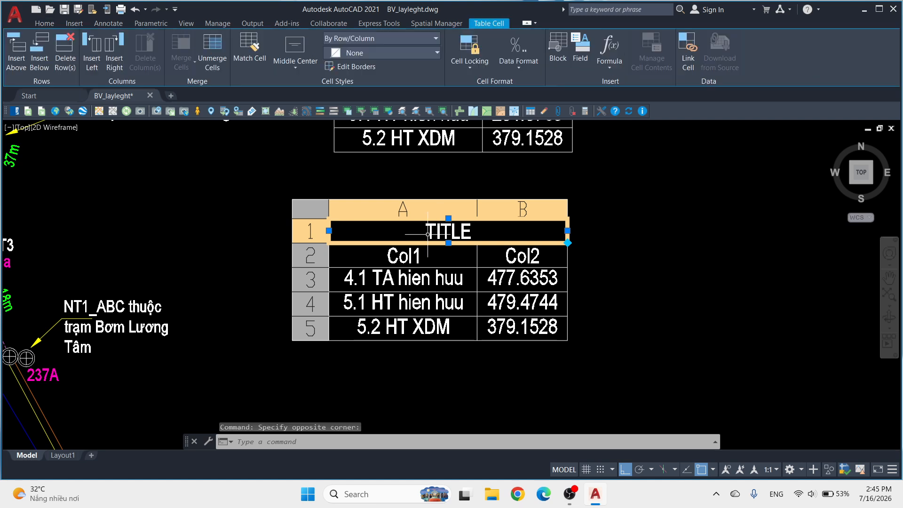
pyautogui.doubleClick(475, 233)
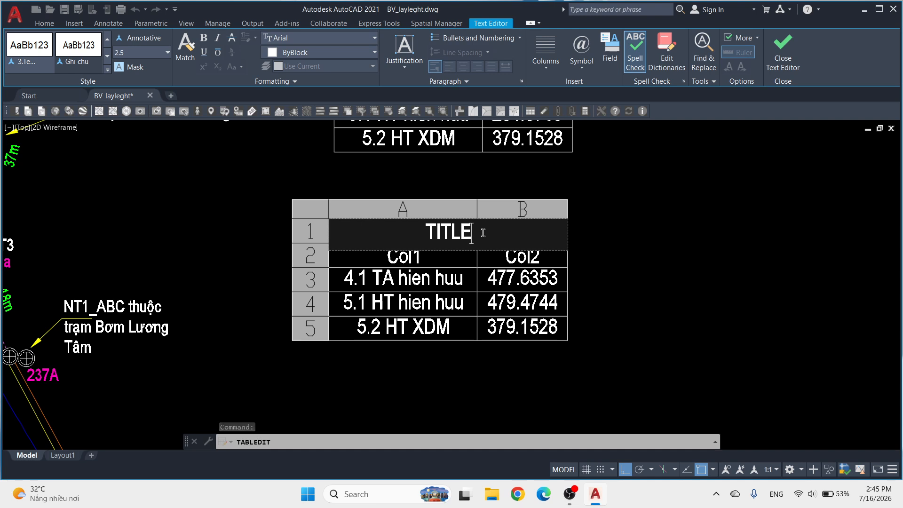
pyautogui.press('BackSpace')
pyautogui.press('BackSpace')
pyautogui.press('BackSpace')
pyautogui.press('BackSpace')
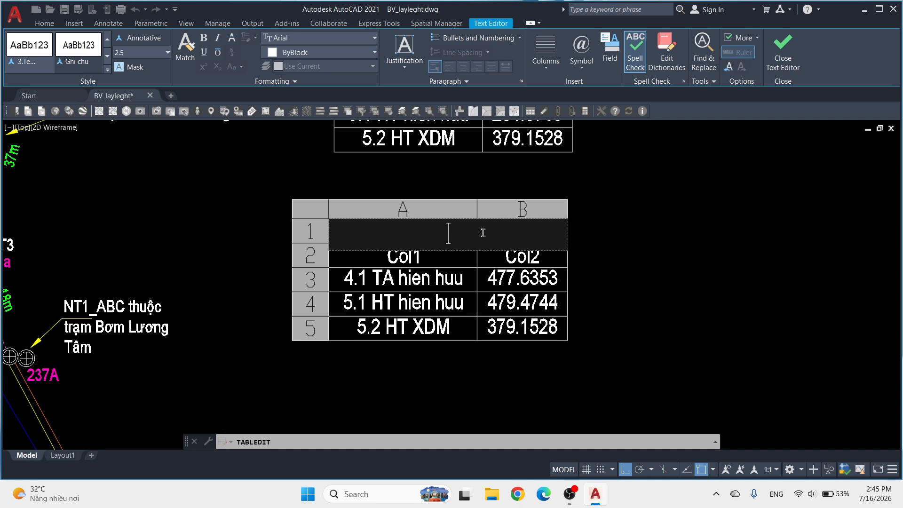
pyautogui.write('ĐỘ DÀI')
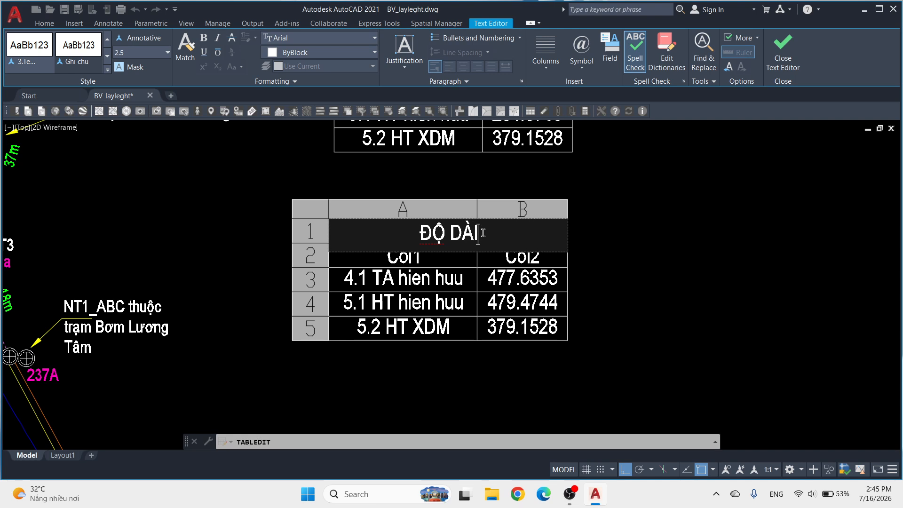
pyautogui.click(700, 254)
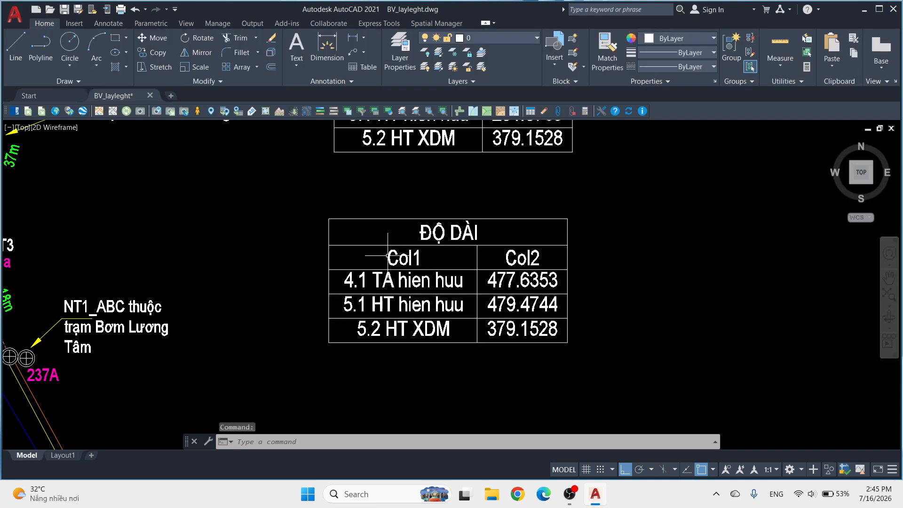
pyautogui.click(404, 258)
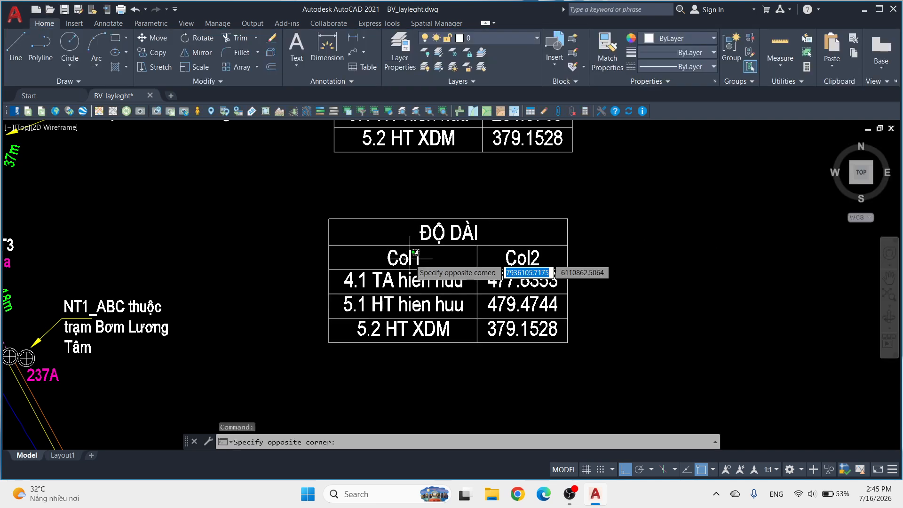
pyautogui.click(536, 256)
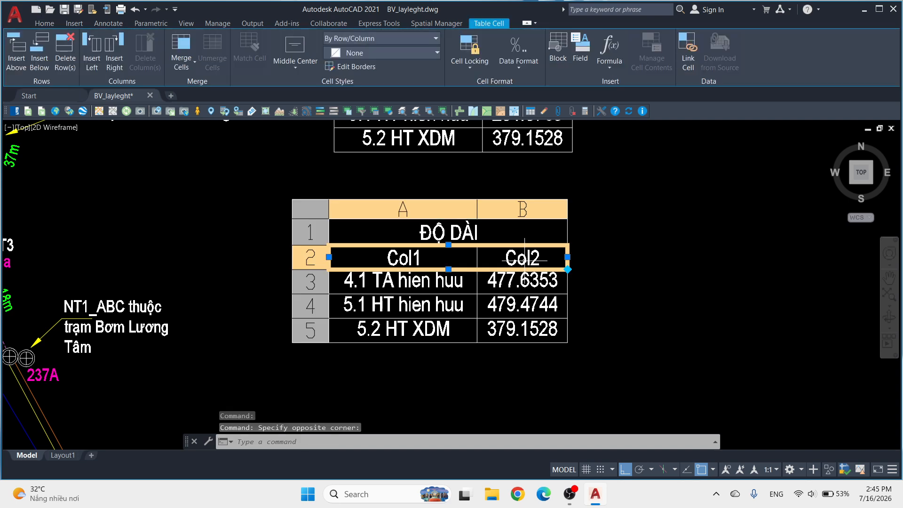
pyautogui.press('Escape')
# Step: Review the LISP description note, the dashed route up to pole 6a, and the two length tables side by side with it
pyautogui.scroll(-2, 708, 270)
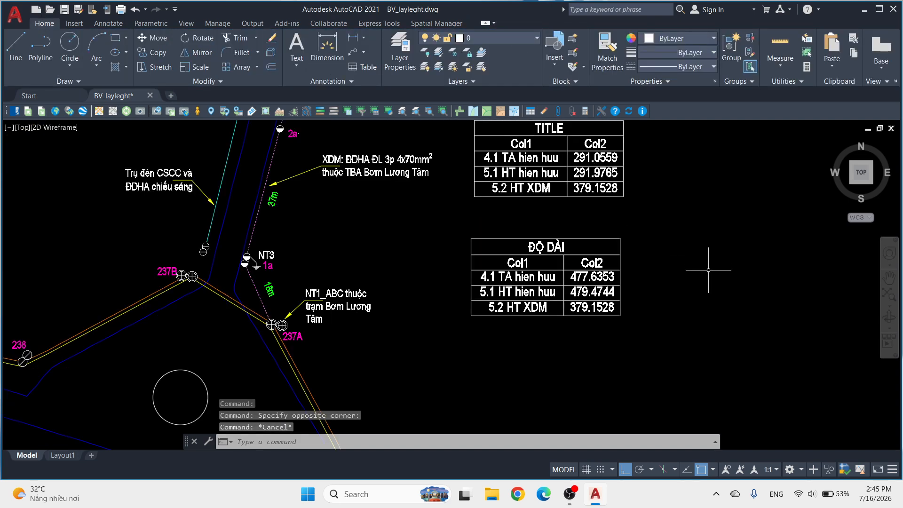
pyautogui.scroll(-4, 655, 146)
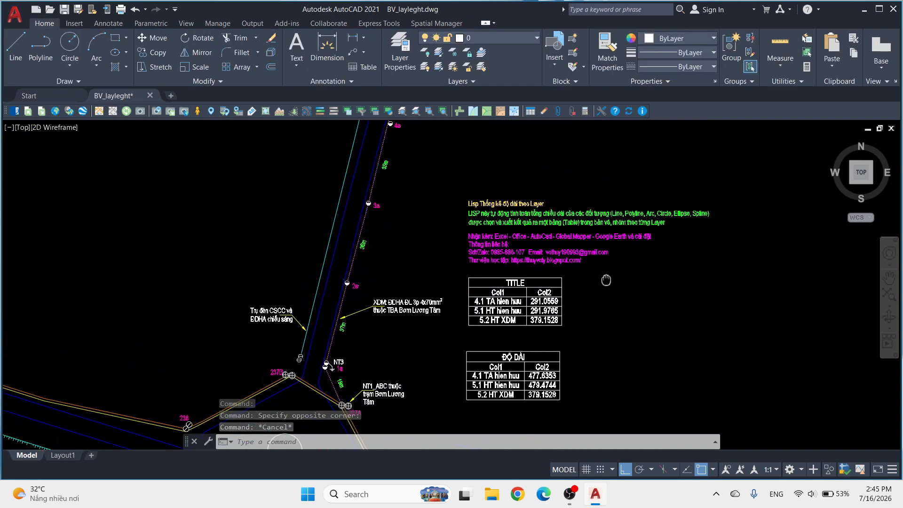
pyautogui.scroll(4, 658, 253)
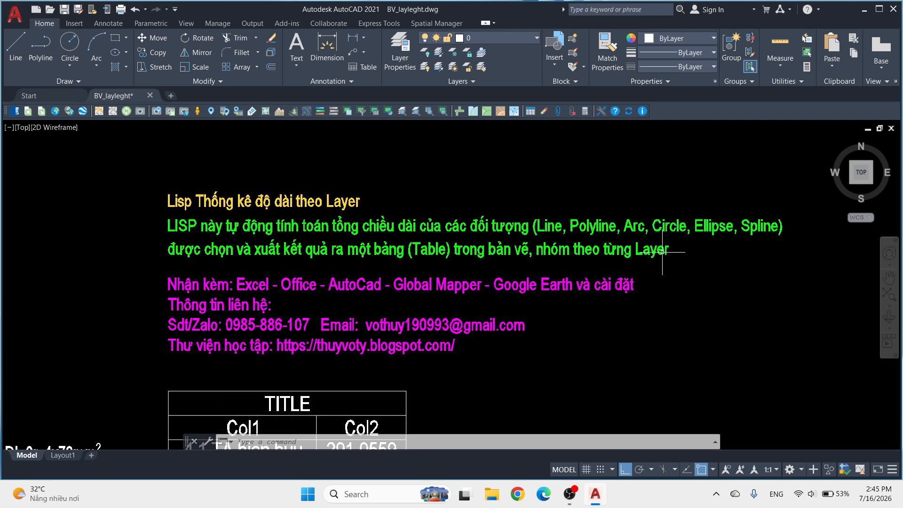
pyautogui.scroll(-2, 662, 252)
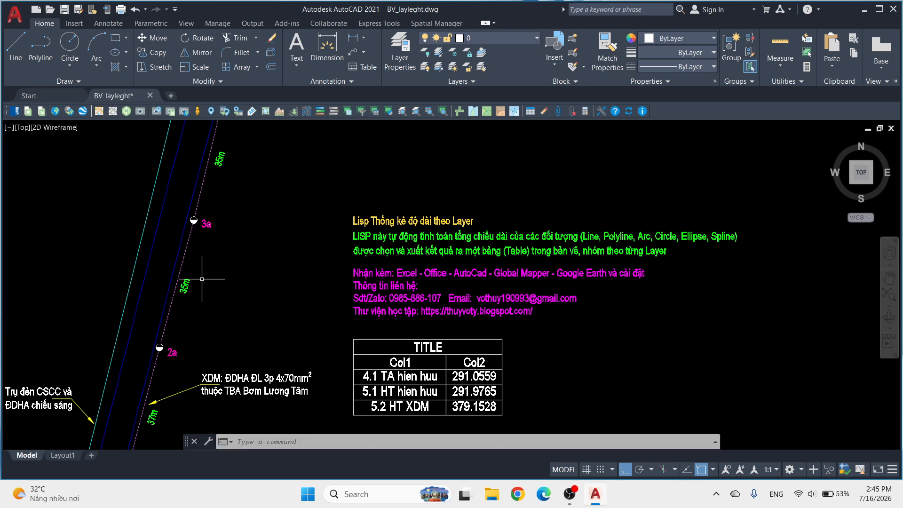
pyautogui.moveTo(217, 189); pyautogui.dragTo(217, 262, button='middle')
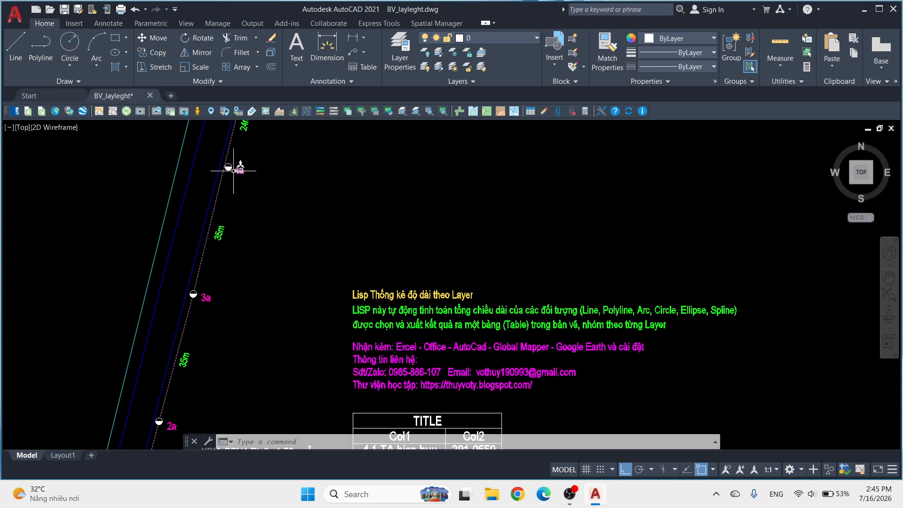
pyautogui.scroll(-2, 258, 193)
pyautogui.moveTo(278, 182); pyautogui.dragTo(239, 318, button='middle')
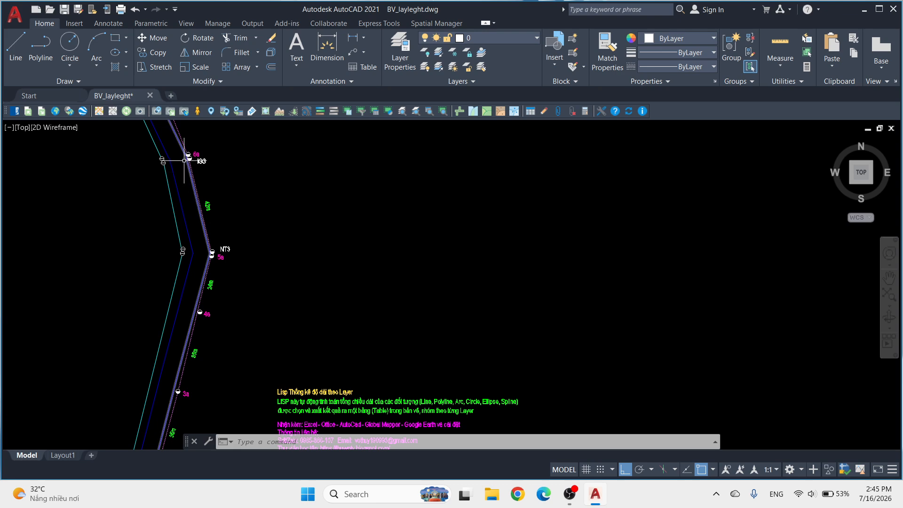
pyautogui.scroll(2, 205, 157)
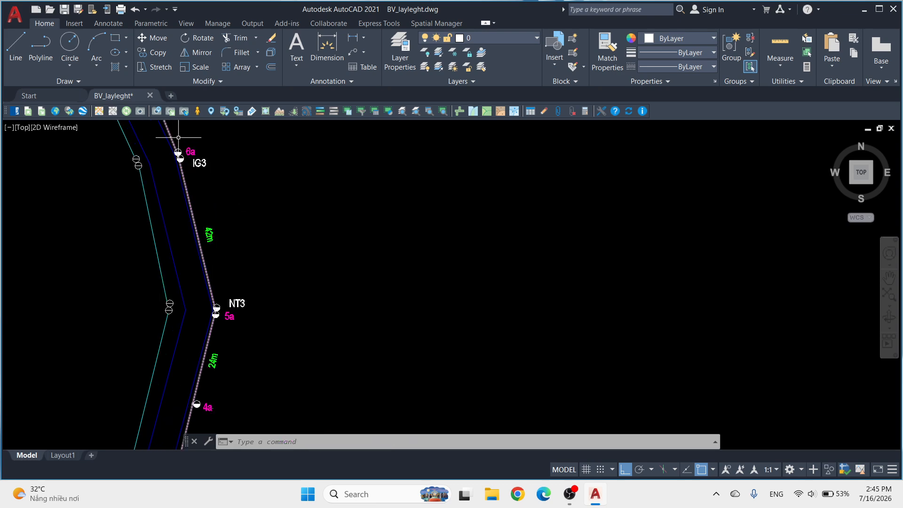
pyautogui.scroll(-2, 236, 188)
pyautogui.moveTo(290, 404); pyautogui.dragTo(373, 267, button='middle')
pyautogui.scroll(5, 296, 364)
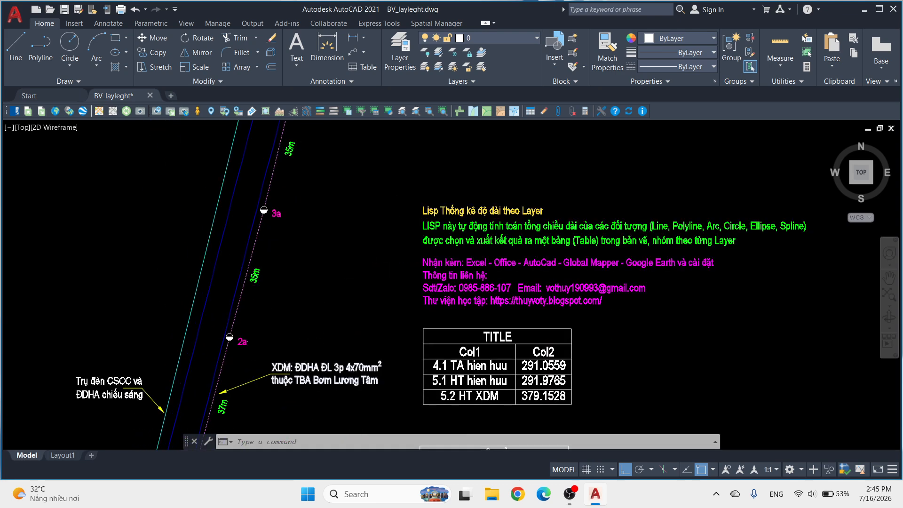
pyautogui.scroll(-5, 158, 337)
pyautogui.scroll(4, 225, 301)
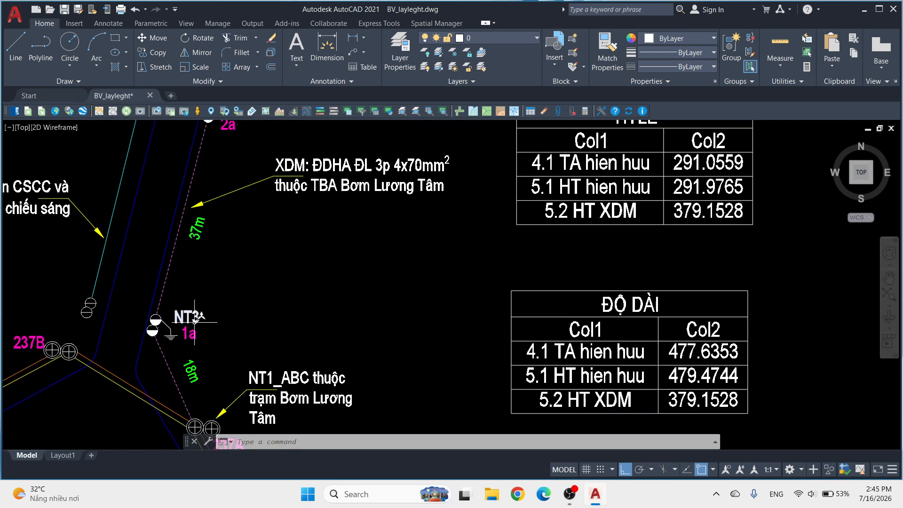
pyautogui.scroll(-2, 196, 322)
pyautogui.moveTo(290, 296); pyautogui.dragTo(247, 403, button='middle')
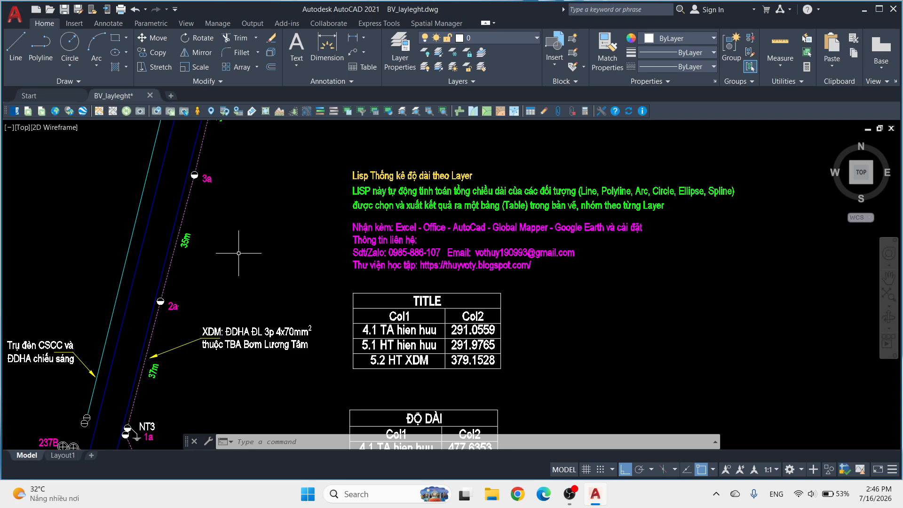
pyautogui.moveTo(699, 350); pyautogui.dragTo(683, 312, button='middle')
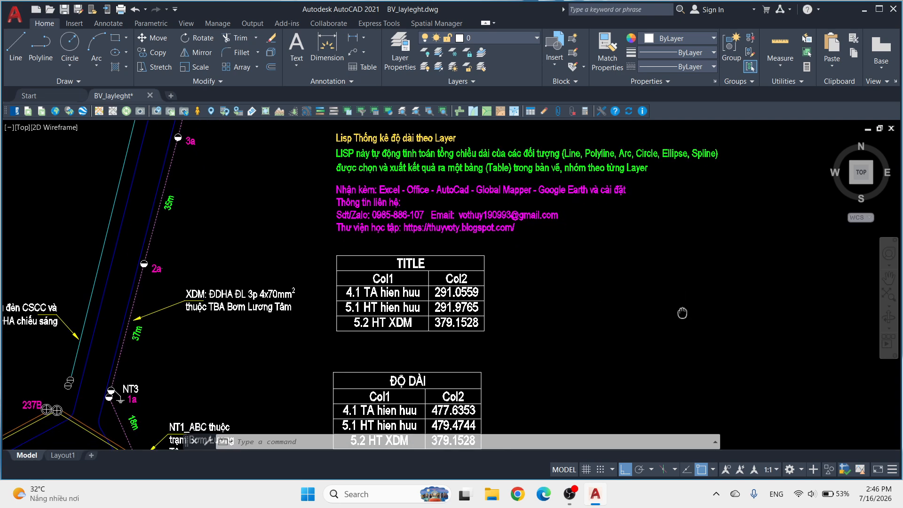